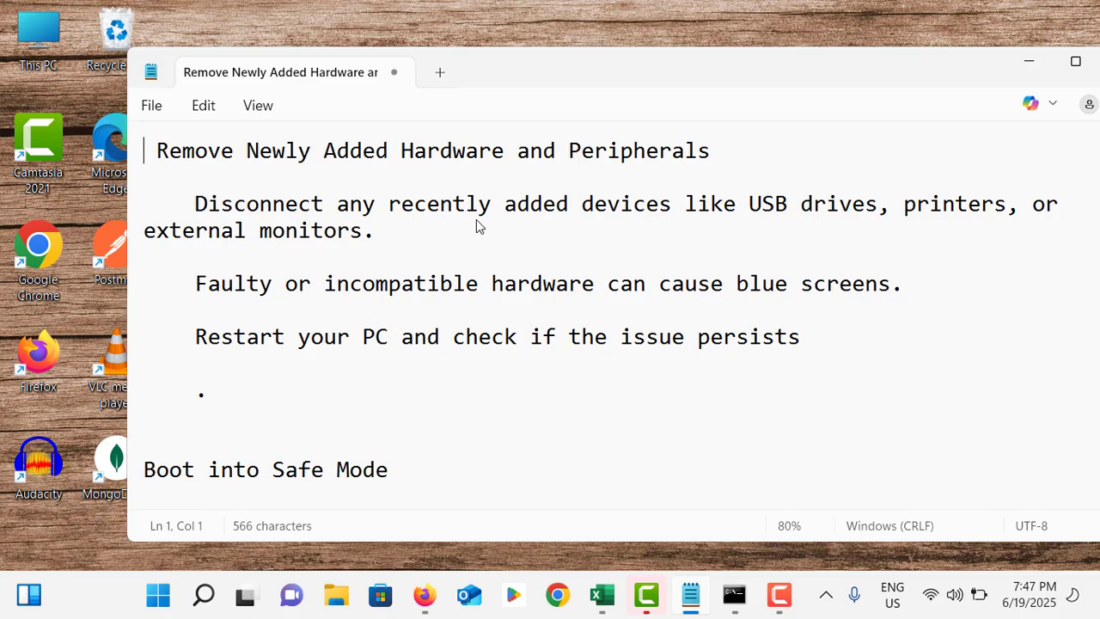
Review the notes on removing new hardware and booting into Safe Mode, highlighting the recovery menu path, and show the desktop.
{"action": "scroll", "coordinate": [476, 219], "scroll_direction": "down", "scroll_amount": 5}
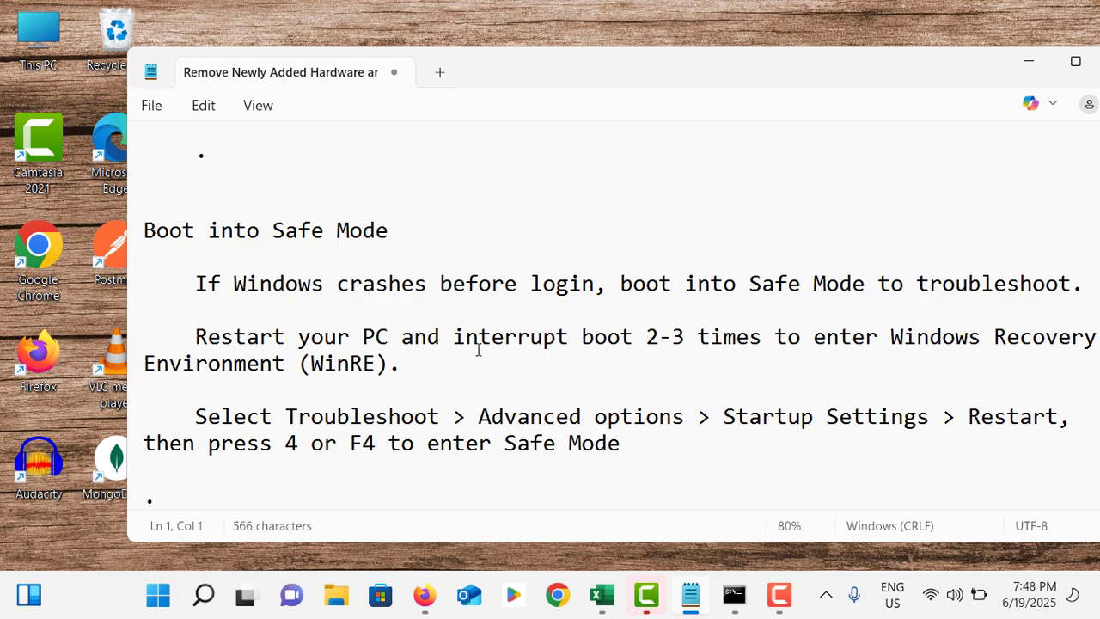
{"action": "double_click", "coordinate": [339, 422]}
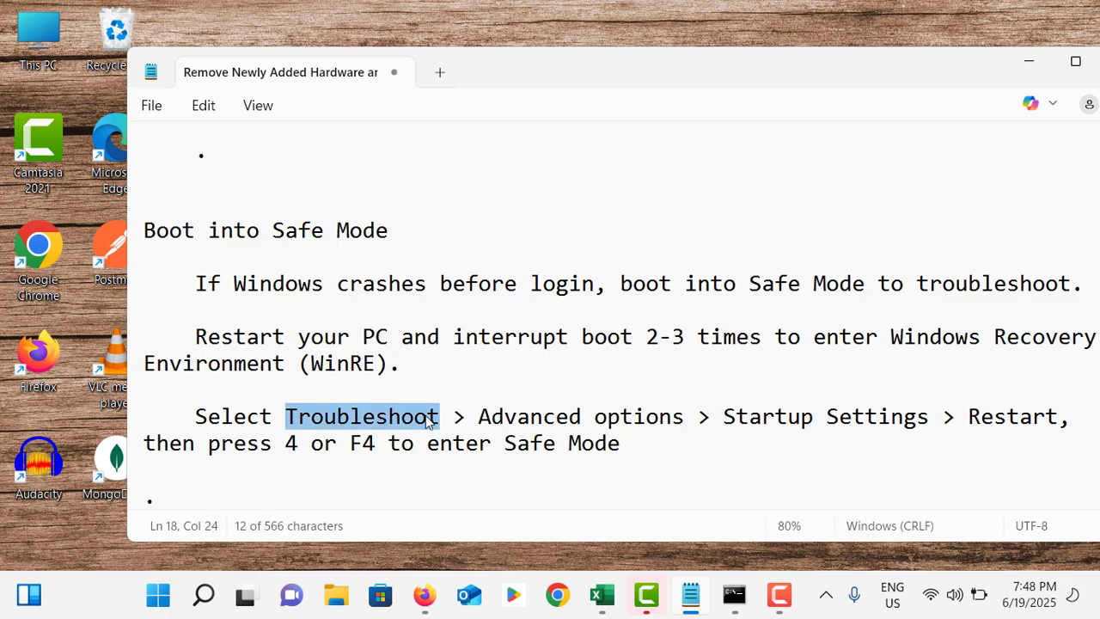
{"action": "double_click", "coordinate": [495, 418]}
{"action": "left_click_drag", "start_coordinate": [495, 418], "coordinate": [1069, 420]}
{"action": "left_click", "coordinate": [981, 419]}
{"action": "left_click", "coordinate": [478, 416]}
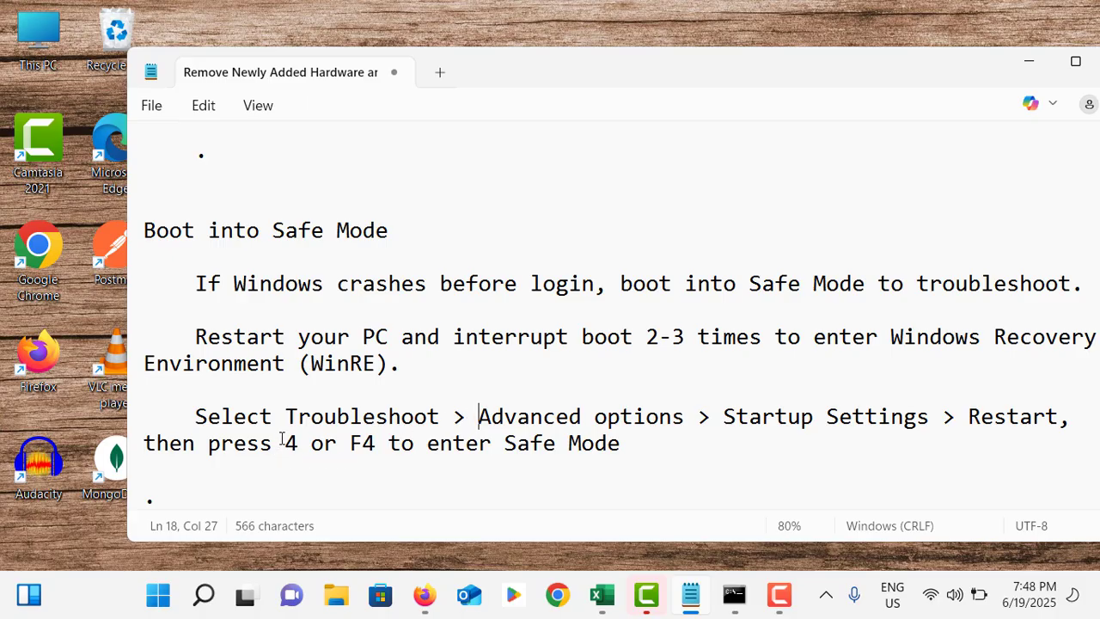
{"action": "left_click_drag", "start_coordinate": [283, 443], "coordinate": [389, 444]}
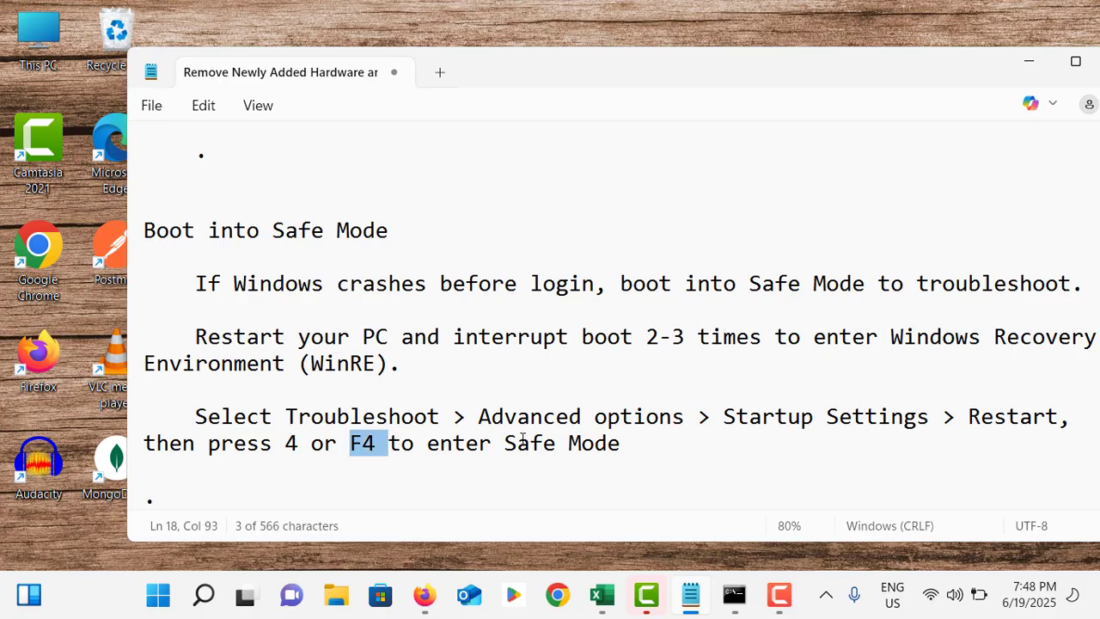
{"action": "key", "text": "super+d"}
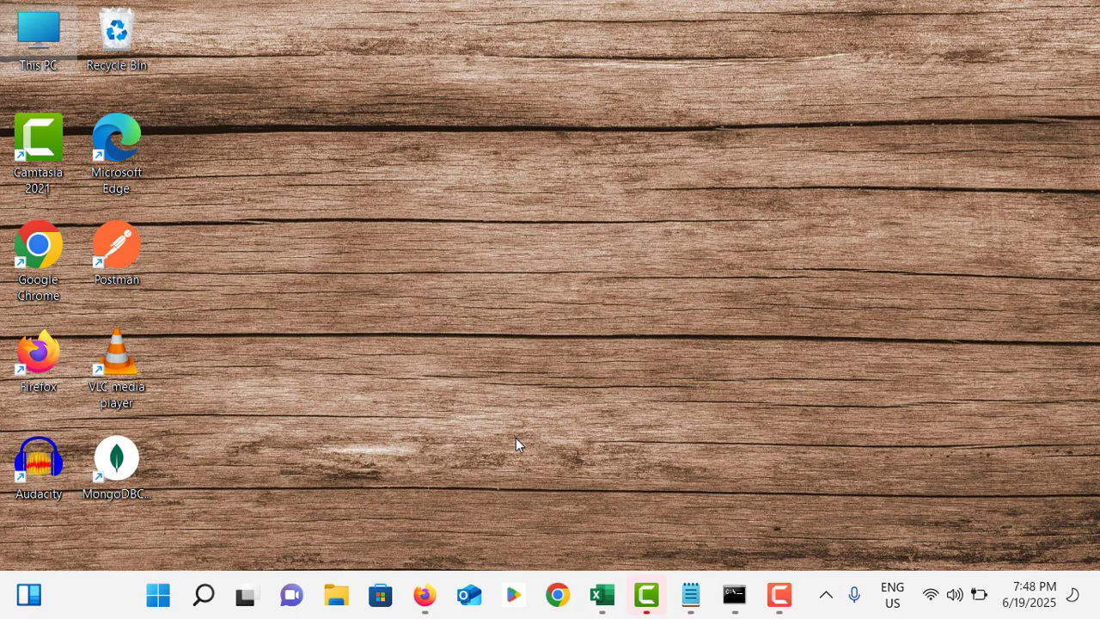
Open the Windows Update history page in the system Settings.
{"action": "left_click", "coordinate": [162, 598]}
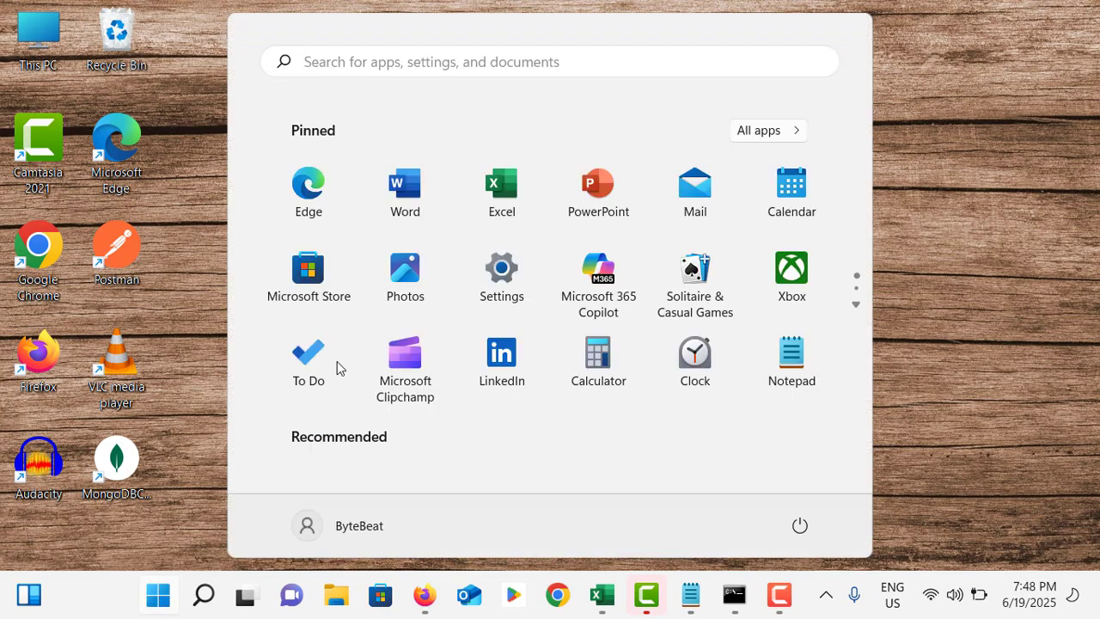
{"action": "left_click", "coordinate": [501, 283]}
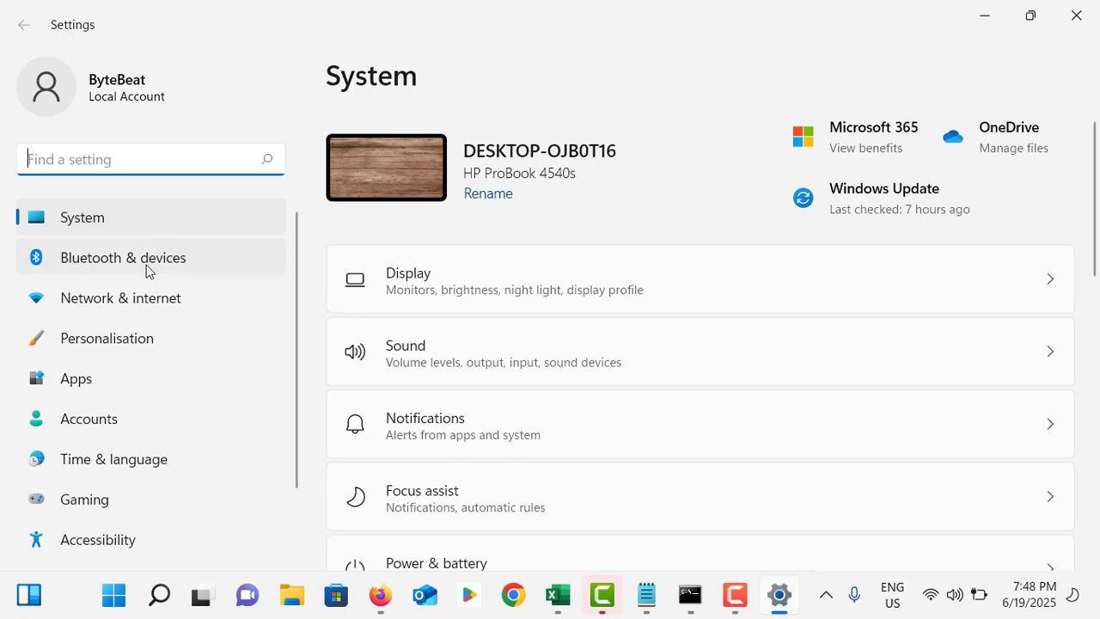
{"action": "scroll", "coordinate": [147, 266], "scroll_direction": "down", "scroll_amount": 2}
{"action": "left_click", "coordinate": [112, 543]}
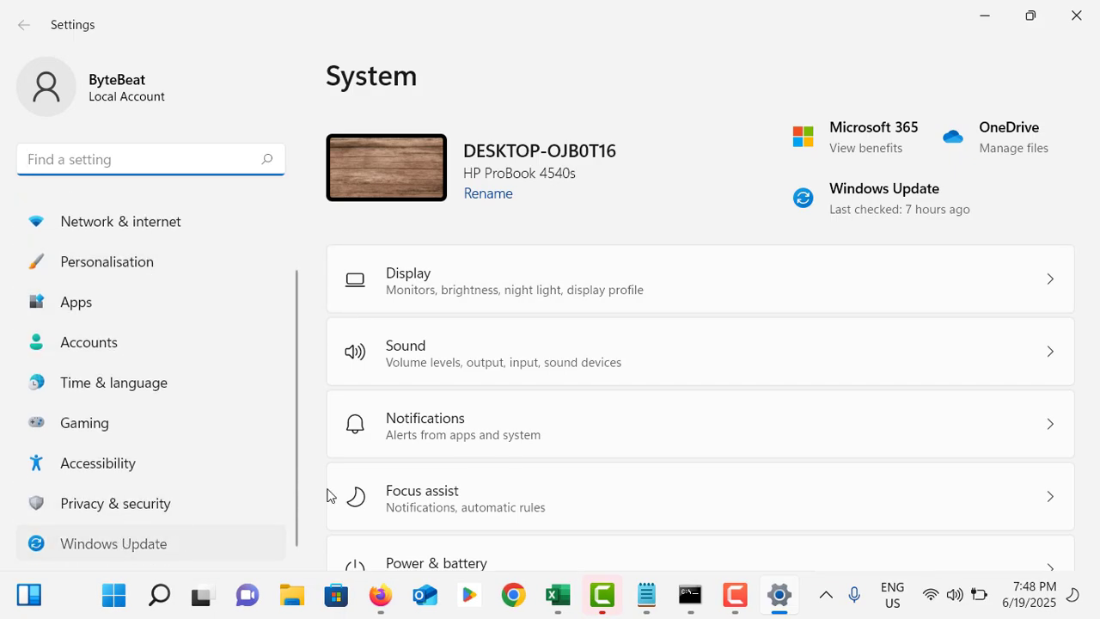
{"action": "left_click", "coordinate": [464, 356]}
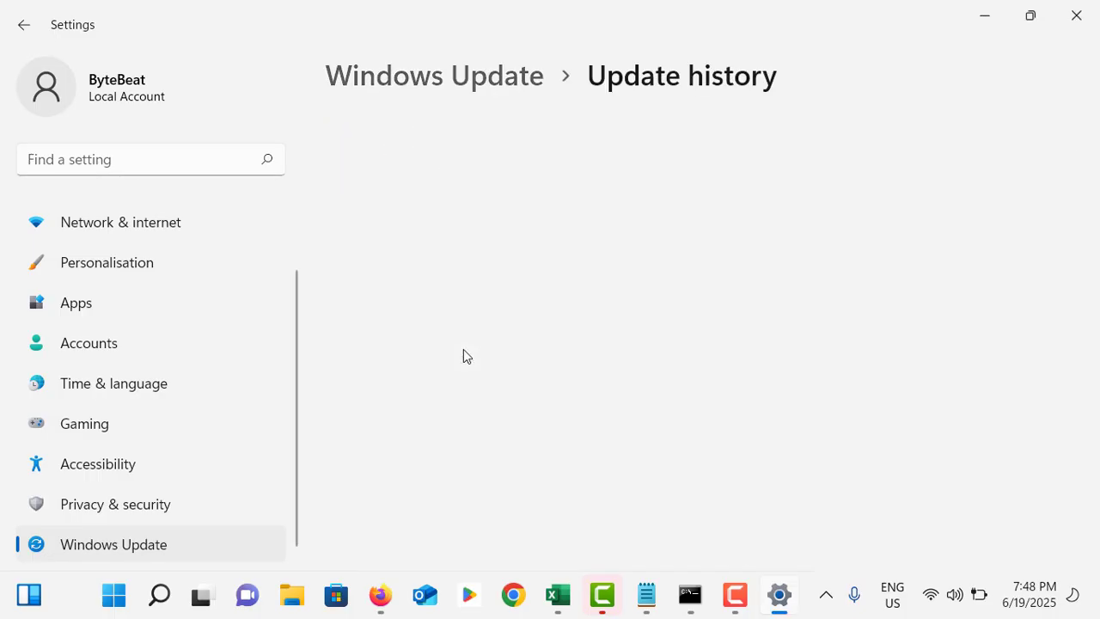
Open the uninstall list of installed updates, select Update for Microsoft Windows (KB5004342), and close the list.
{"action": "scroll", "coordinate": [463, 355], "scroll_direction": "down", "scroll_amount": 5}
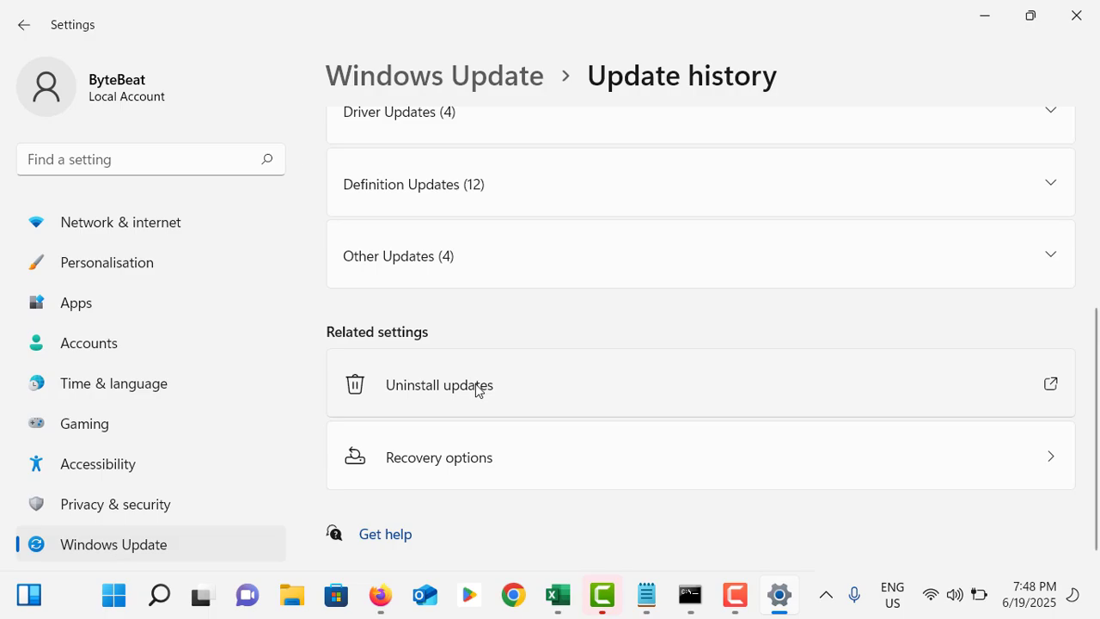
{"action": "left_click", "coordinate": [478, 390]}
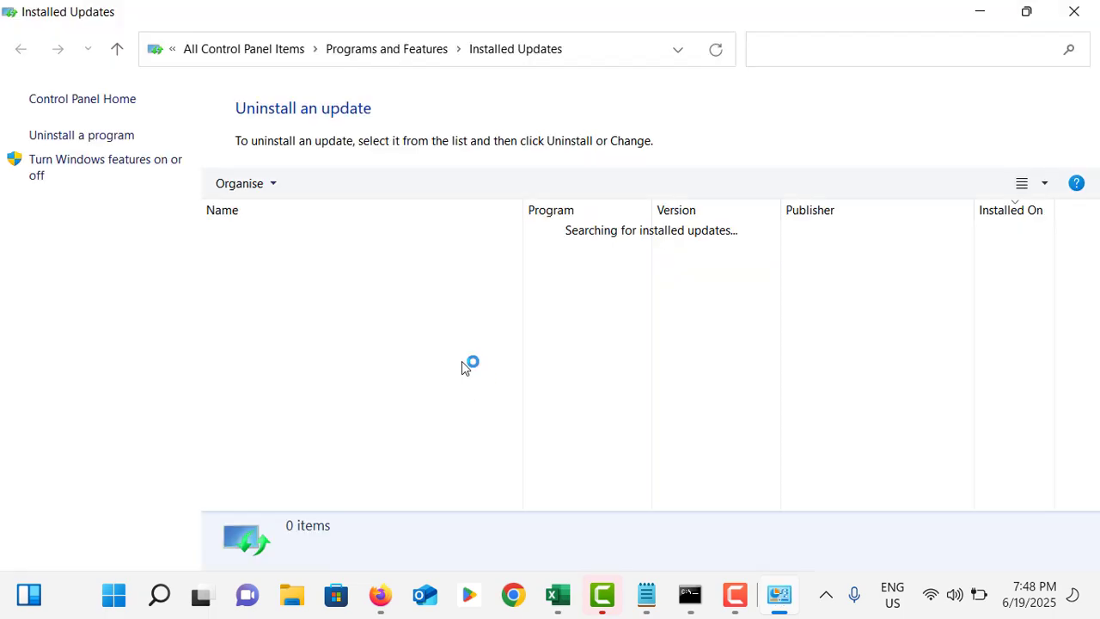
{"action": "left_click", "coordinate": [351, 251]}
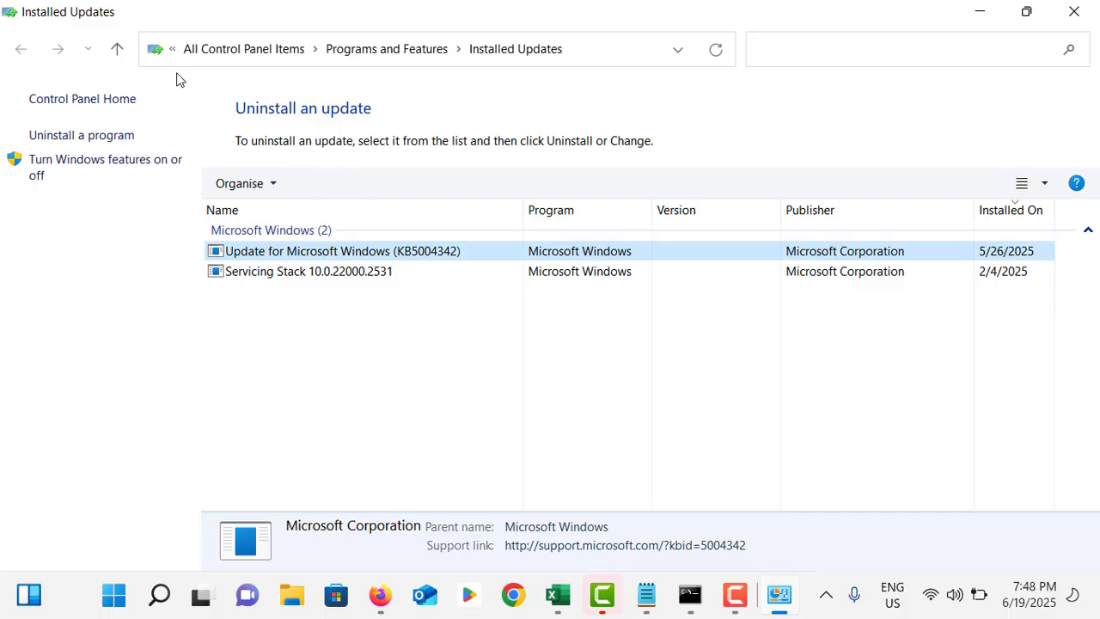
{"action": "left_click", "coordinate": [1088, 24]}
Look over the quality updates in the history, return to the main Windows Update page, and close Settings.
{"action": "scroll", "coordinate": [636, 202], "scroll_direction": "up", "scroll_amount": 3}
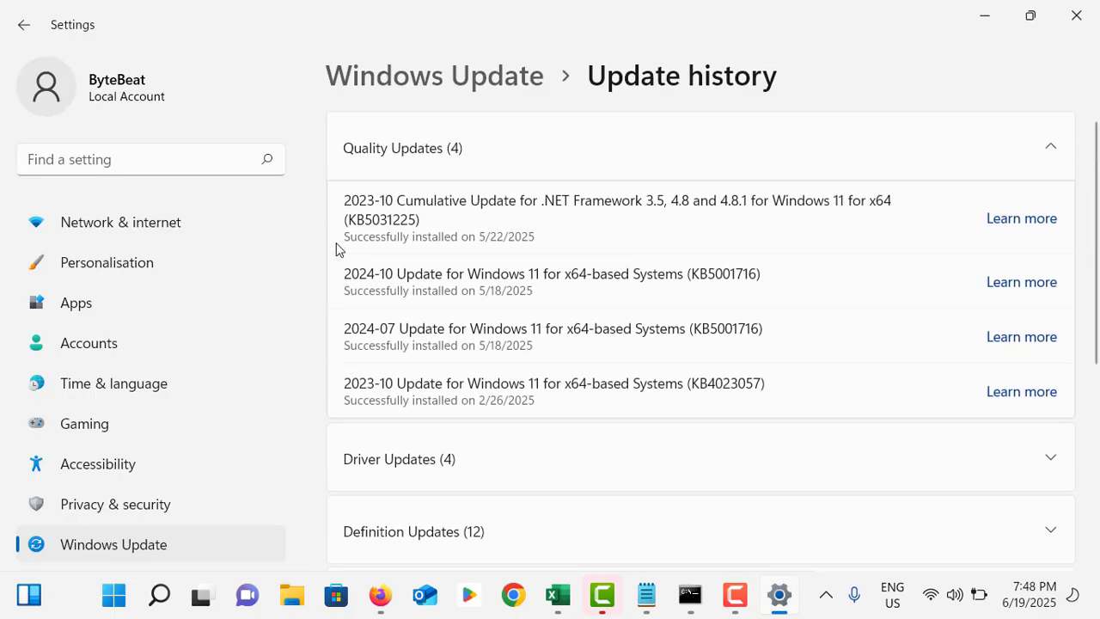
{"action": "left_click", "coordinate": [118, 543]}
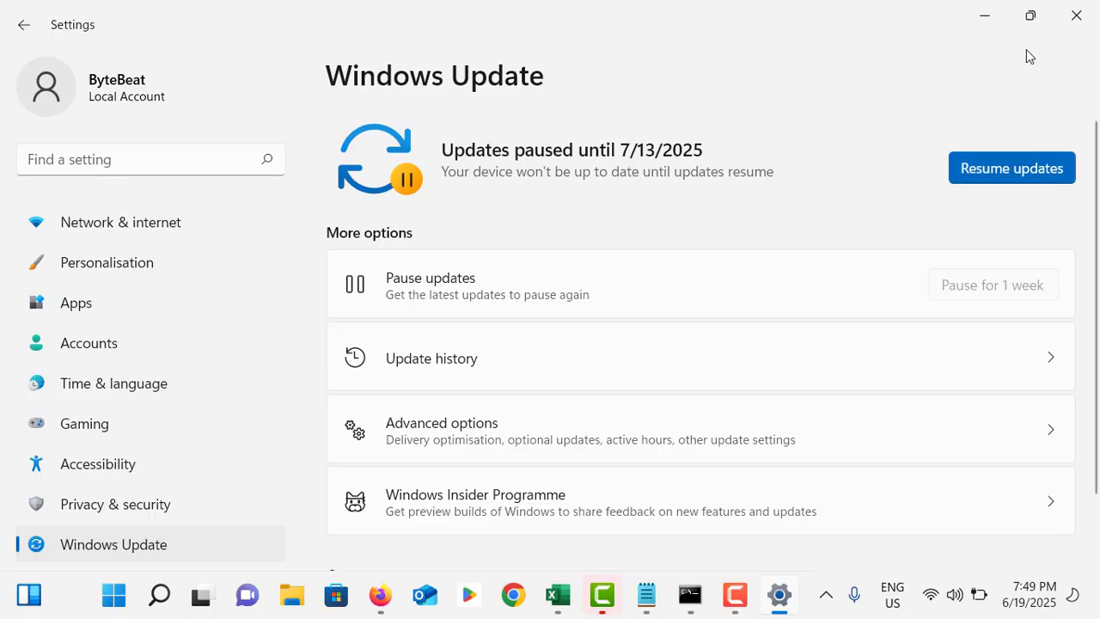
{"action": "left_click", "coordinate": [1076, 16]}
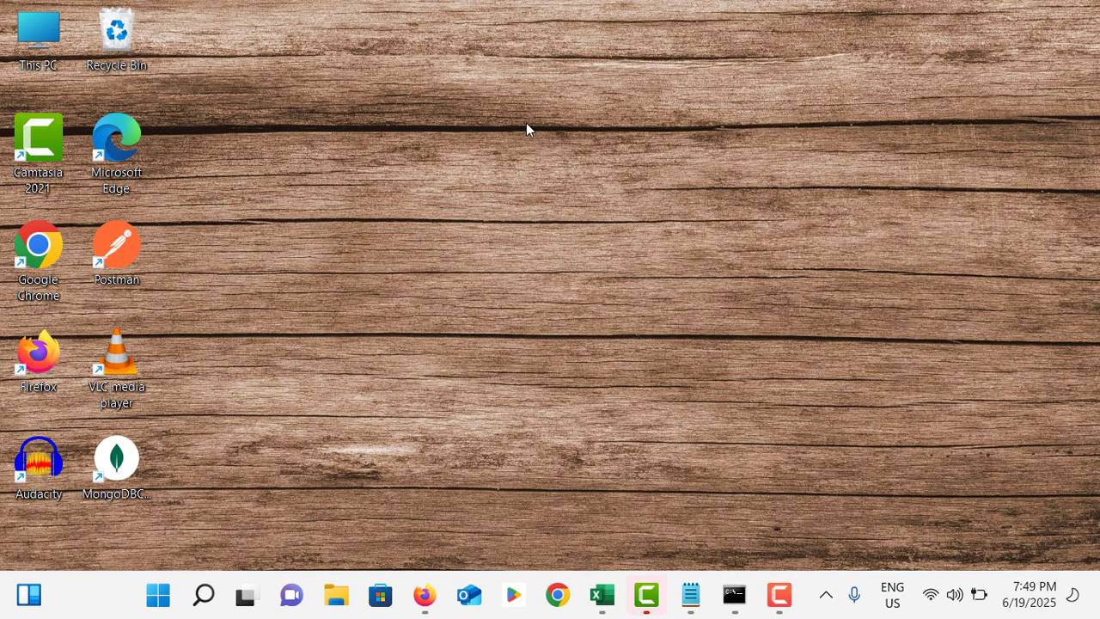
Open Device Manager and select Intel(R) HD Graphics 4000 under the display adapters.
{"action": "right_click", "coordinate": [151, 598]}
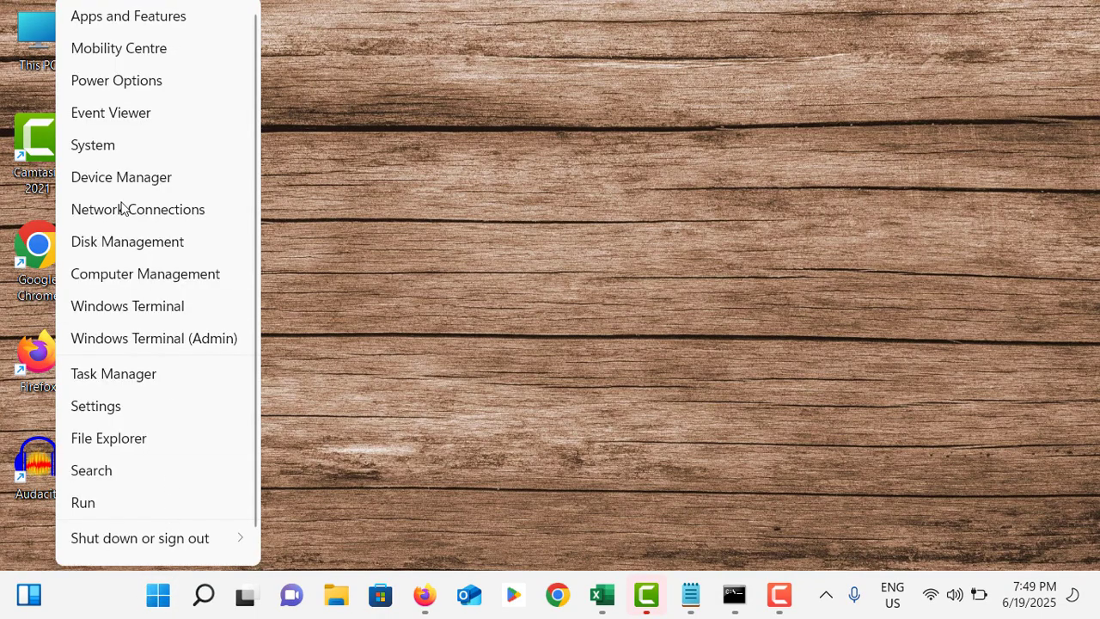
{"action": "left_click", "coordinate": [515, 189]}
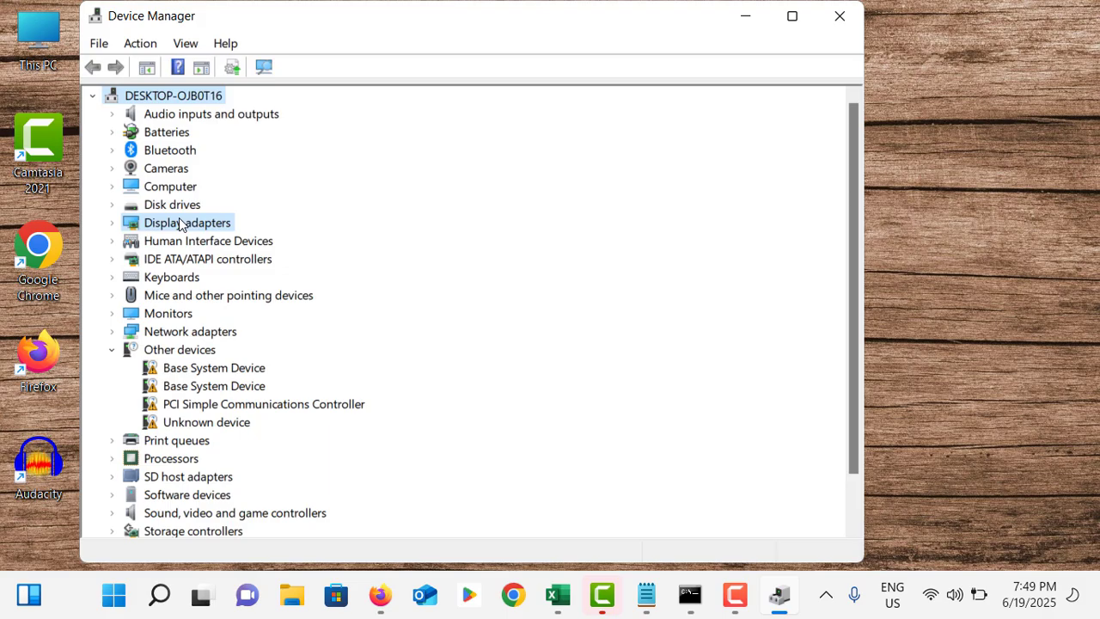
{"action": "double_click", "coordinate": [181, 223]}
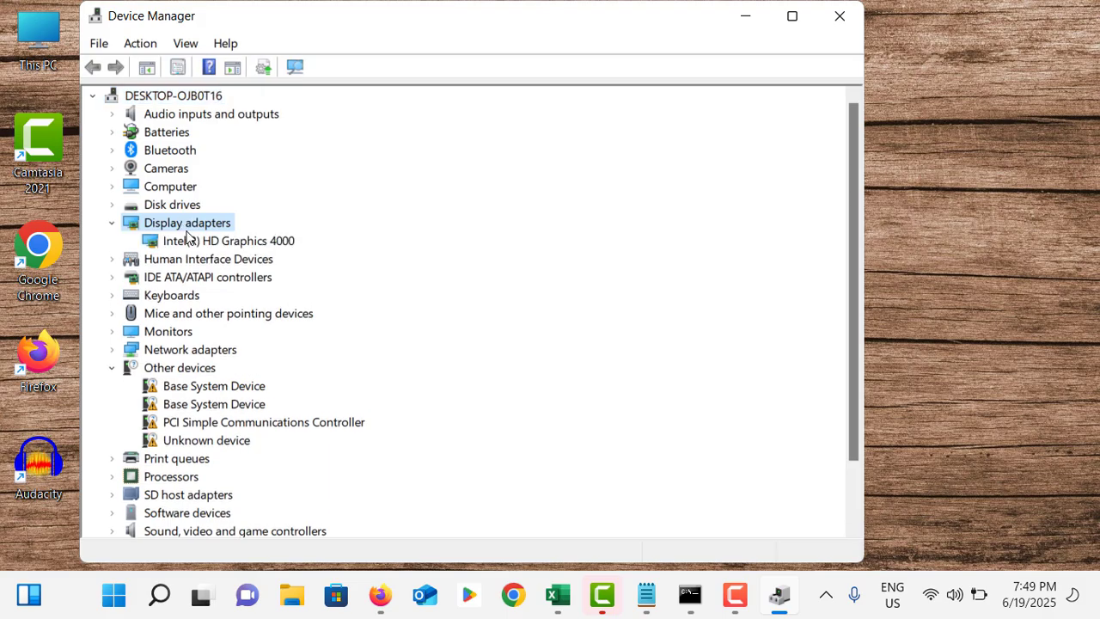
{"action": "left_click", "coordinate": [234, 244]}
Start a driver update for Intel(R) HD Graphics 4000, search automatically for drivers, and go back to the search method choice.
{"action": "right_click", "coordinate": [239, 249]}
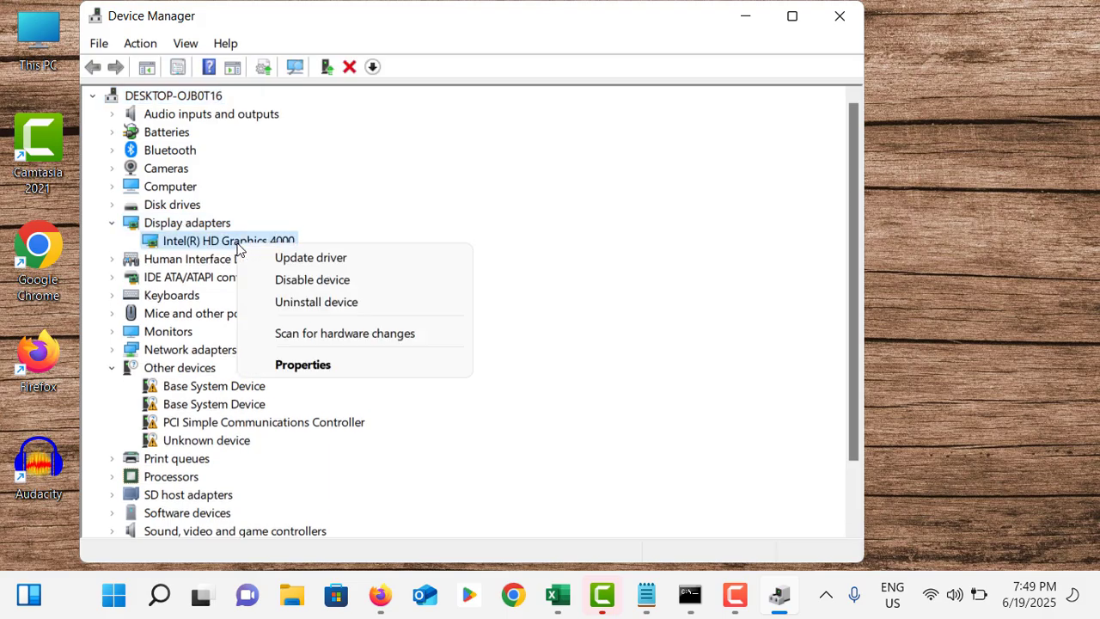
{"action": "left_click", "coordinate": [283, 257]}
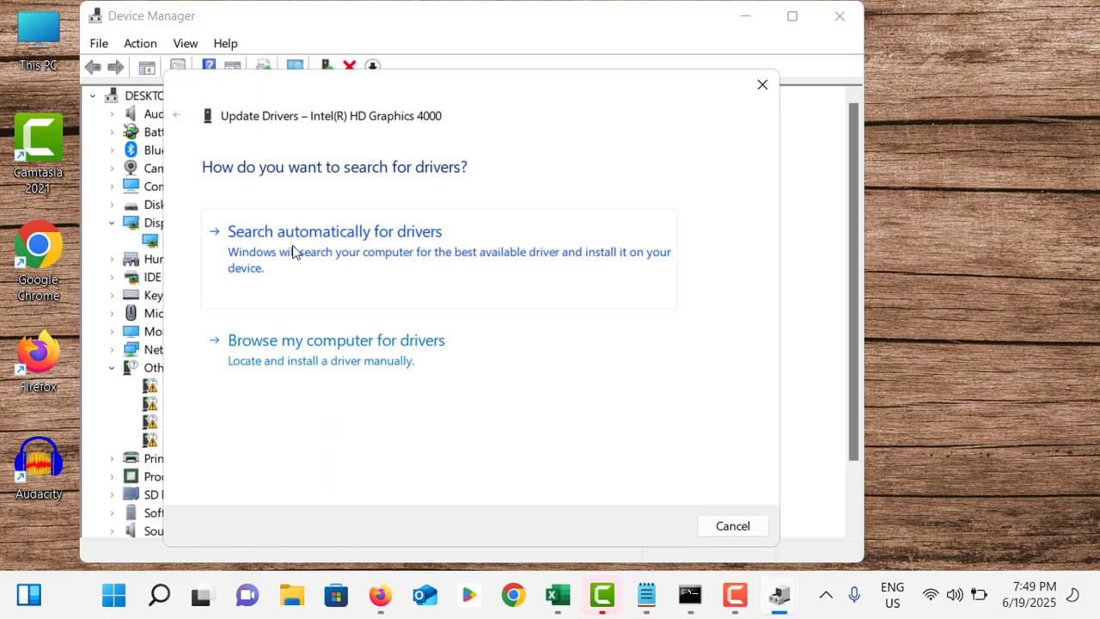
{"action": "left_click", "coordinate": [345, 248]}
{"action": "left_click", "coordinate": [176, 119]}
Browse the computer's available drivers, choose the Intel(R) HD Graphics 4000 model for installation, and close Device Manager.
{"action": "left_click", "coordinate": [404, 346]}
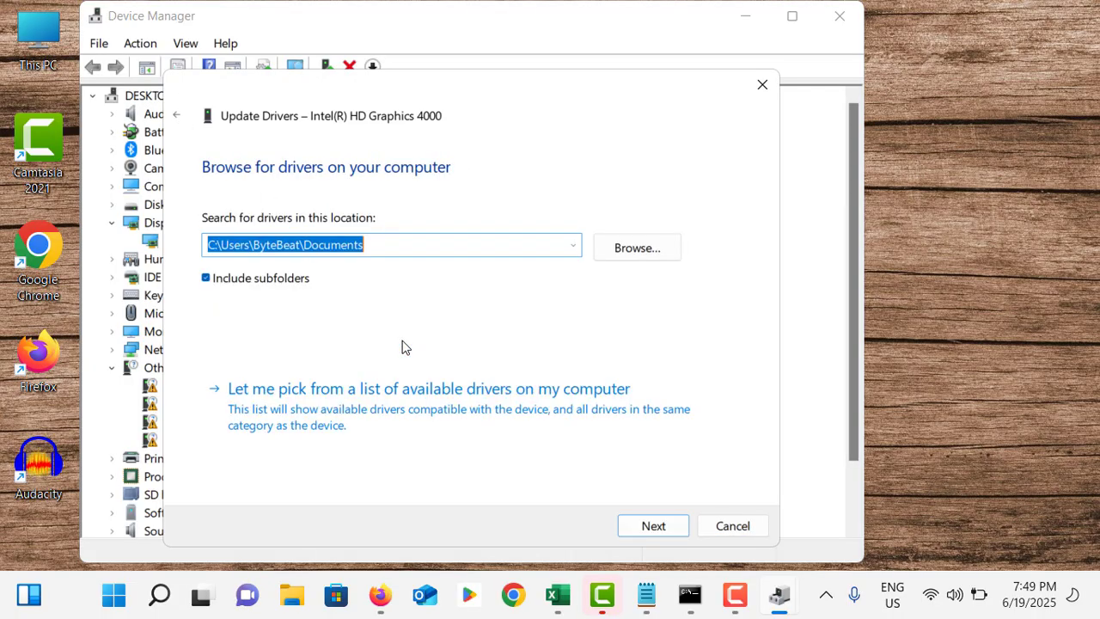
{"action": "left_click", "coordinate": [363, 406]}
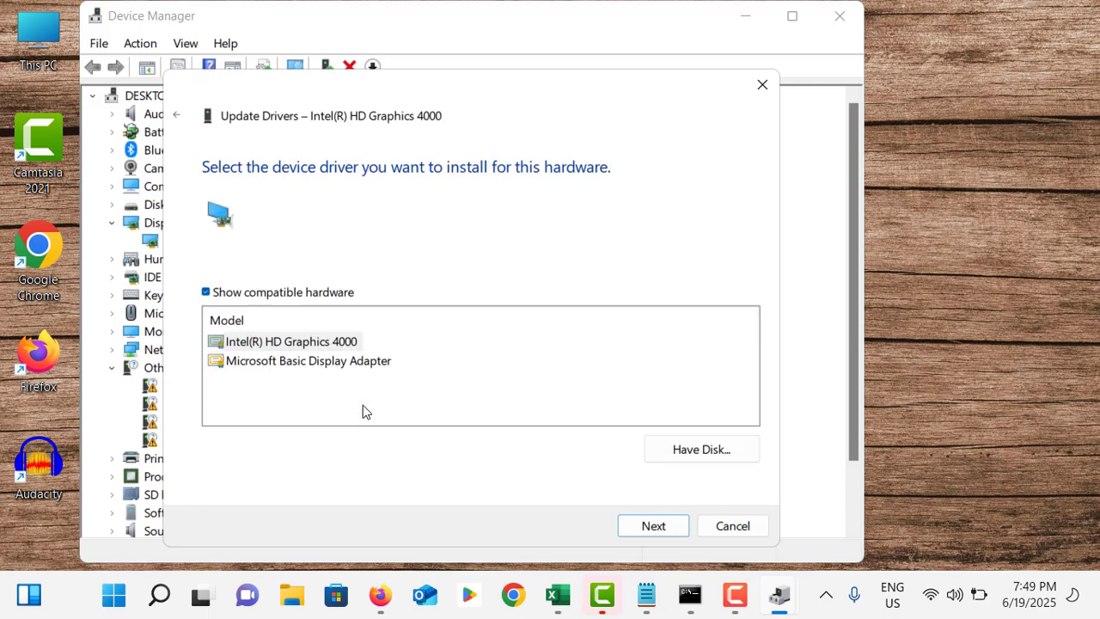
{"action": "left_click", "coordinate": [301, 344]}
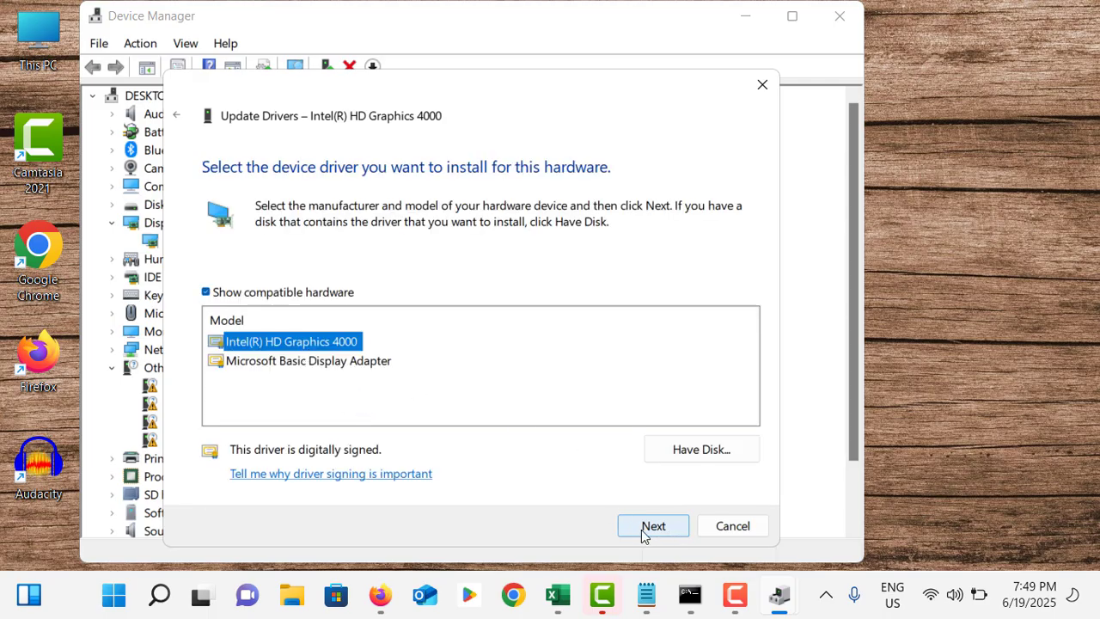
{"action": "left_click", "coordinate": [649, 527]}
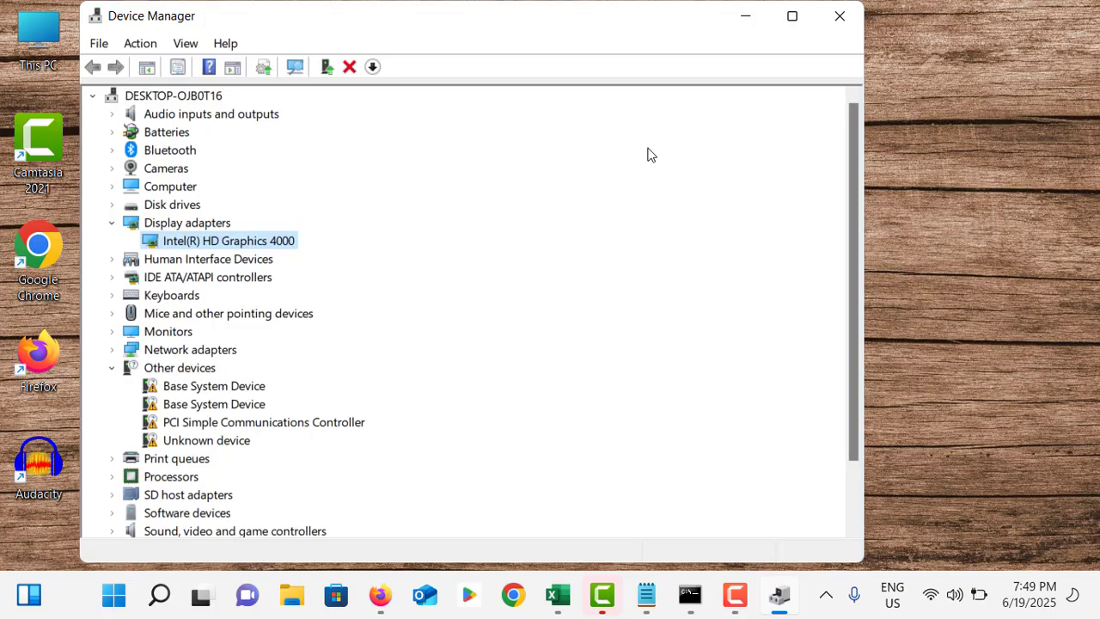
{"action": "left_click", "coordinate": [840, 15]}
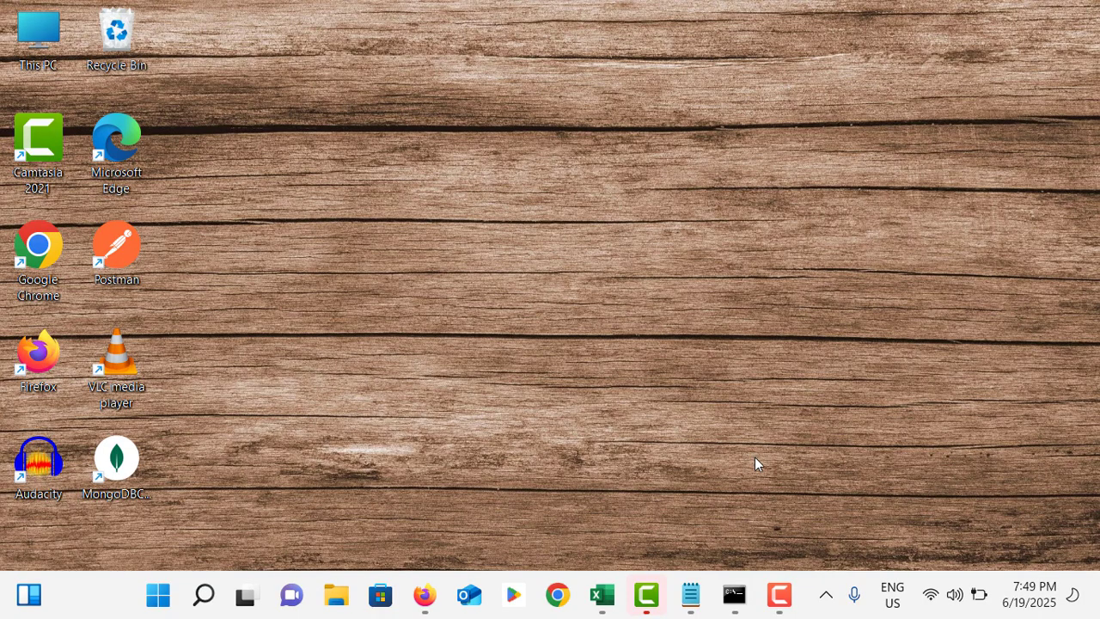
Check the startup apps in Task Manager, select the enabled Helakuru entry, and close Task Manager.
{"action": "right_click", "coordinate": [811, 604]}
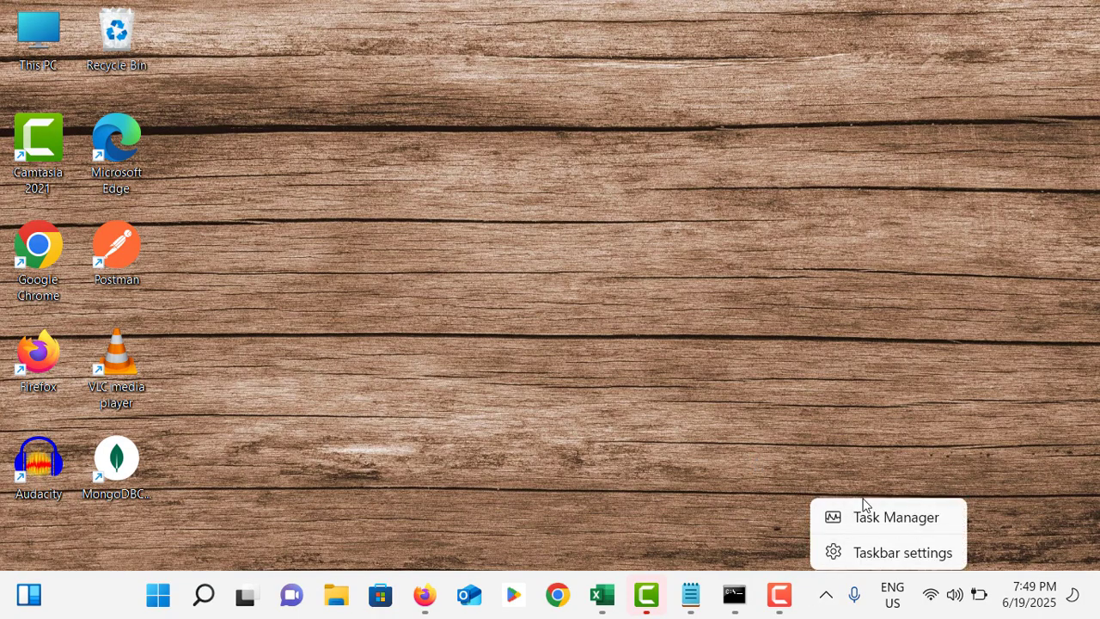
{"action": "left_click", "coordinate": [875, 521]}
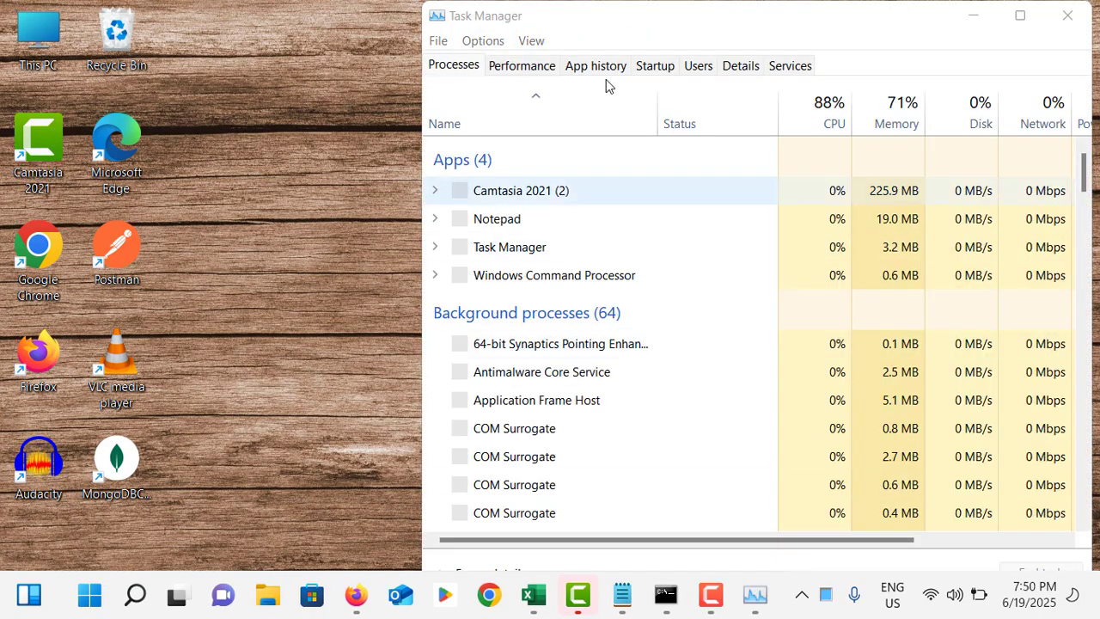
{"action": "left_click", "coordinate": [655, 66]}
{"action": "left_click_drag", "start_coordinate": [675, 17], "coordinate": [468, 22]}
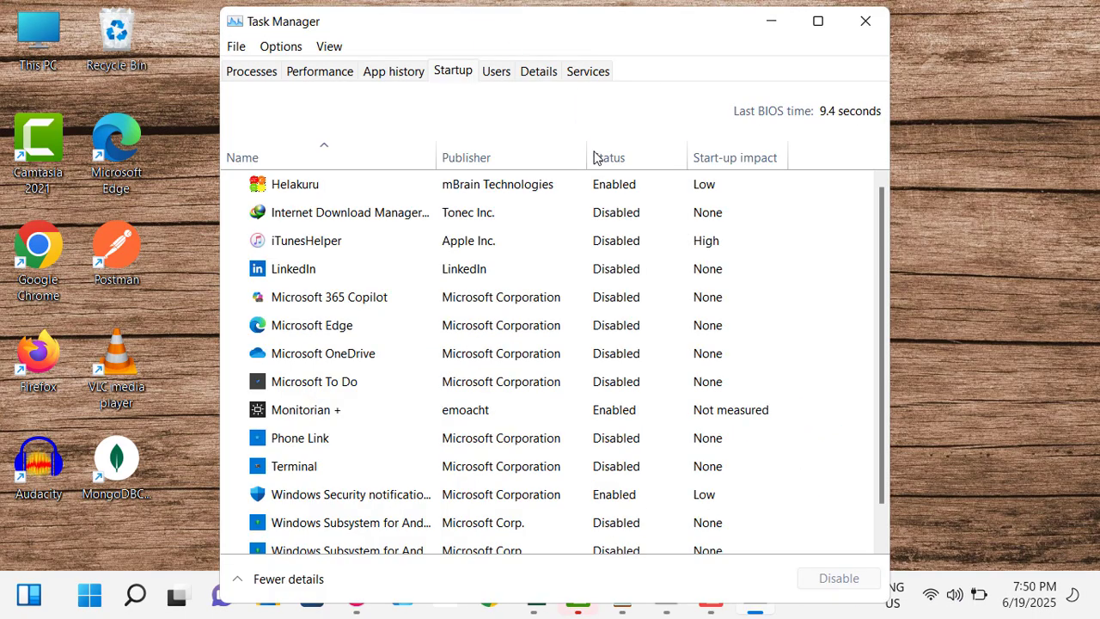
{"action": "left_click", "coordinate": [616, 188]}
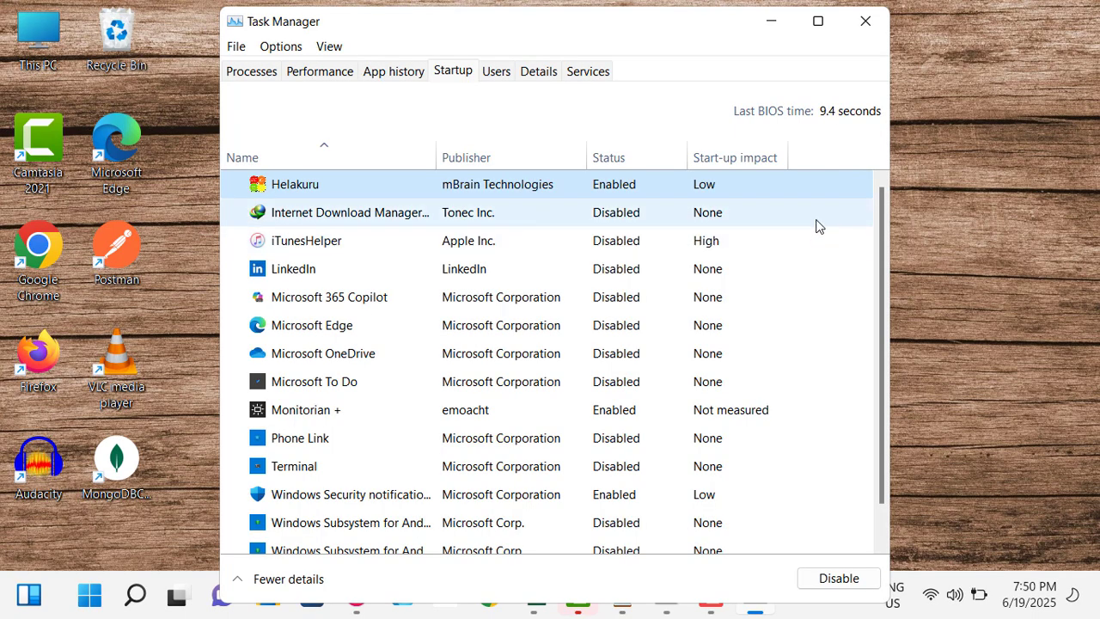
{"action": "left_click", "coordinate": [865, 15]}
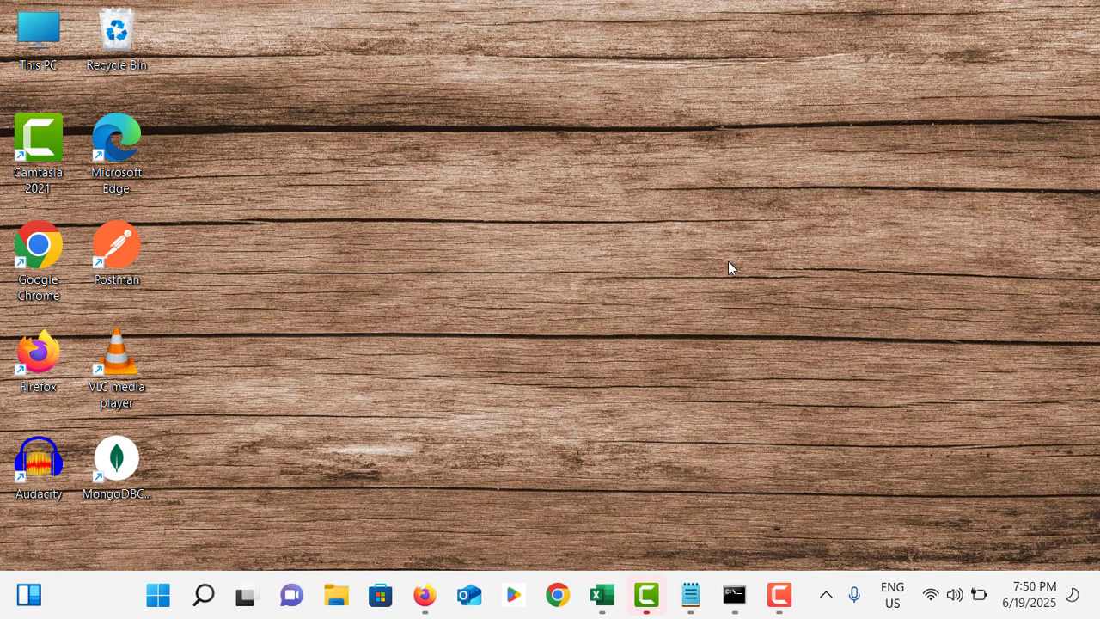
Switch to the administrator Command Prompt and enter sfc /scannow at the prompt without running it.
{"action": "left_click", "coordinate": [733, 595]}
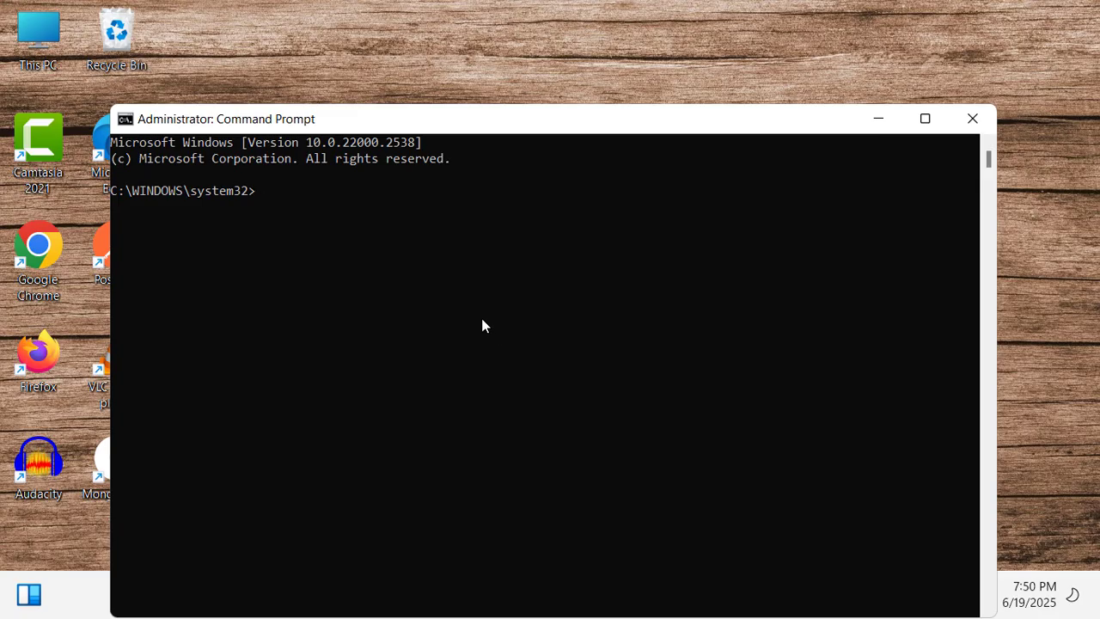
{"action": "type", "text": "sfc /scannow"}
Replace the command at the prompt with chkdsk C: /f /r and minimize the Command Prompt.
{"action": "key", "text": "BackSpace"}
{"action": "key", "text": "BackSpace"}
{"action": "key", "text": "BackSpace"}
{"action": "key", "text": "BackSpace"}
{"action": "key", "text": "BackSpace"}
{"action": "key", "text": "BackSpace"}
{"action": "key", "text": "BackSpace"}
{"action": "key", "text": "BackSpace"}
{"action": "key", "text": "BackSpace"}
{"action": "key", "text": "BackSpace"}
{"action": "key", "text": "BackSpace"}
{"action": "key", "text": "BackSpace"}
{"action": "type", "text": "chkdsk C: /f /r"}
{"action": "left_click_drag", "start_coordinate": [665, 137], "coordinate": [771, 139]}
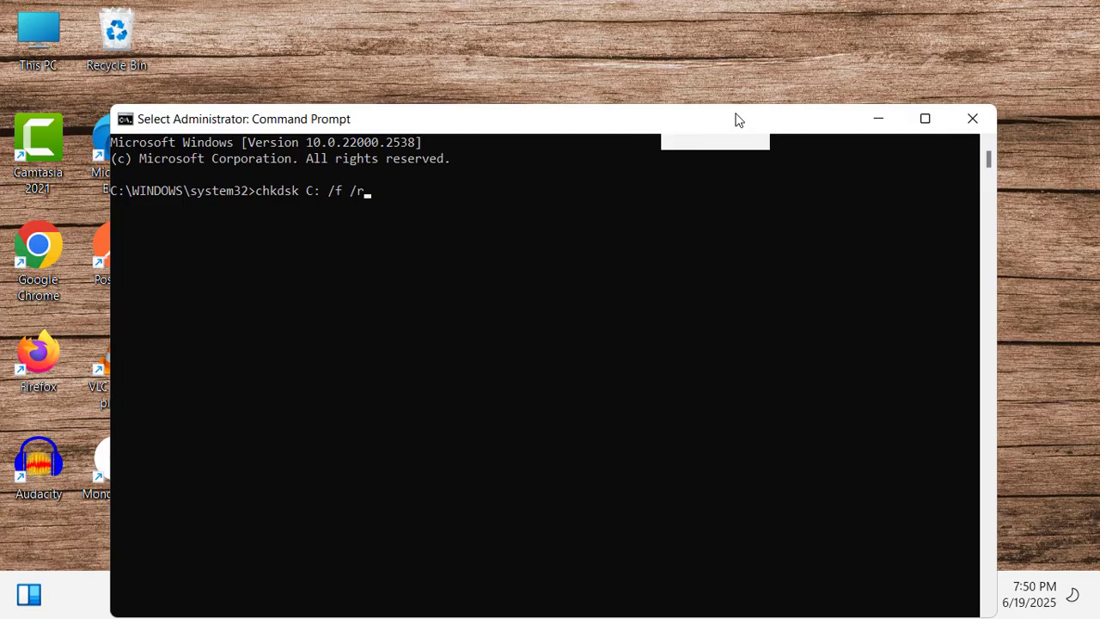
{"action": "left_click", "coordinate": [880, 121]}
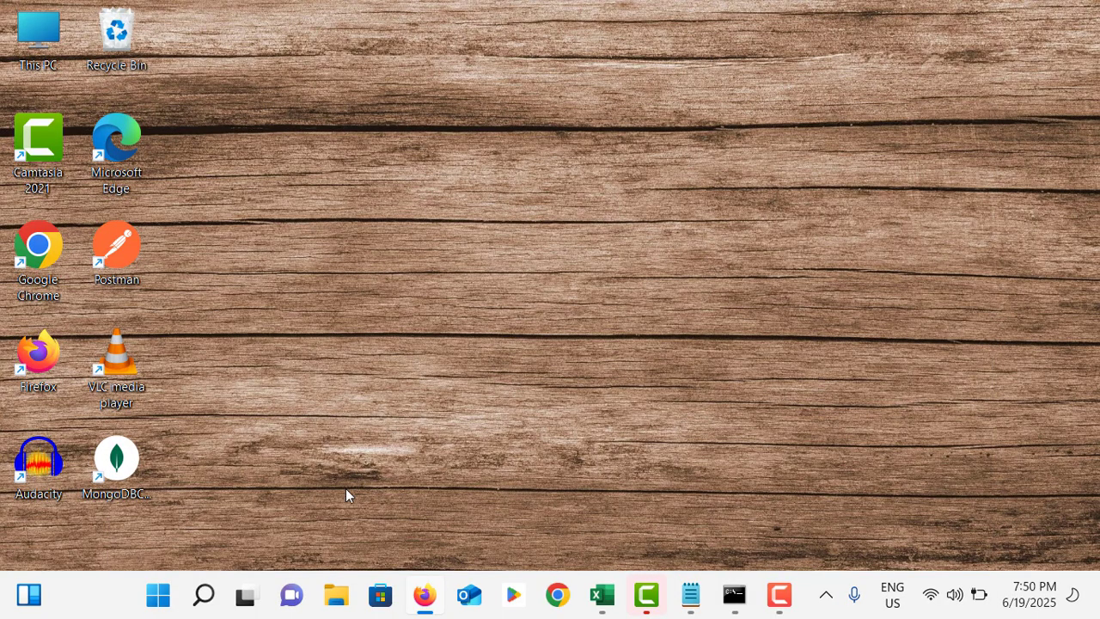
Search Windows for "mem", open Windows Memory Diagnostic, and choose to restart now and check for problems.
{"action": "left_click", "coordinate": [203, 600]}
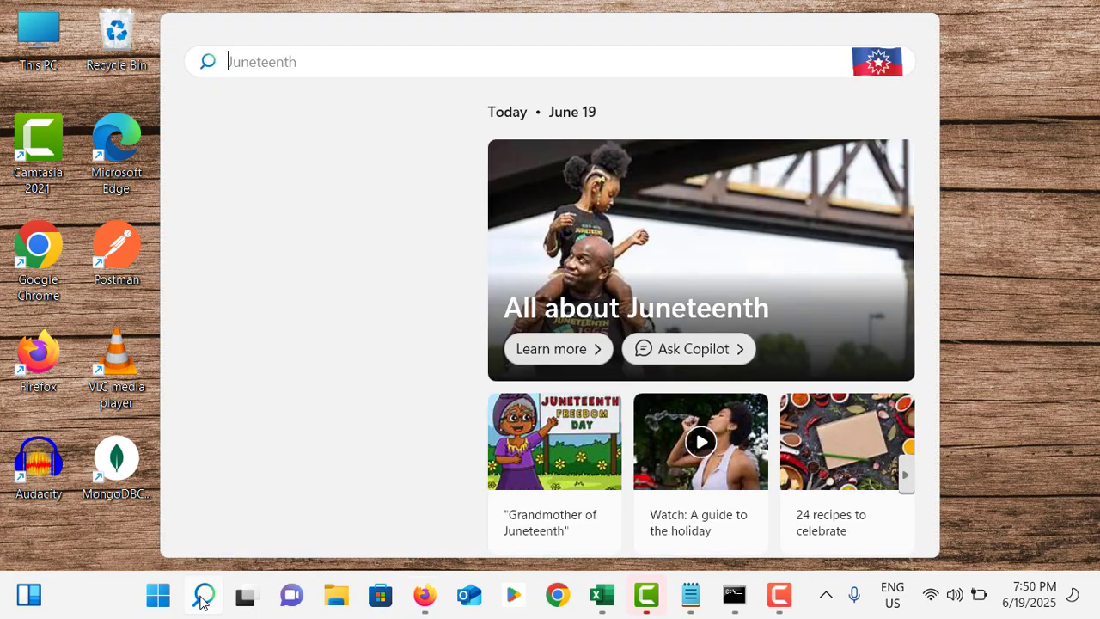
{"action": "type", "text": "mem"}
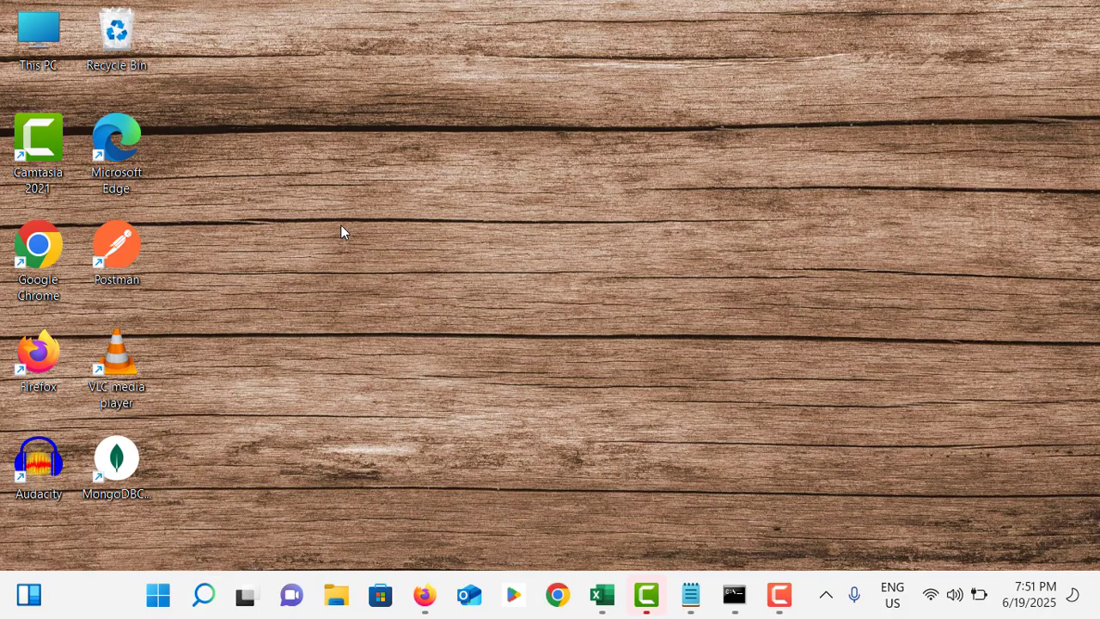
{"action": "left_click", "coordinate": [341, 231]}
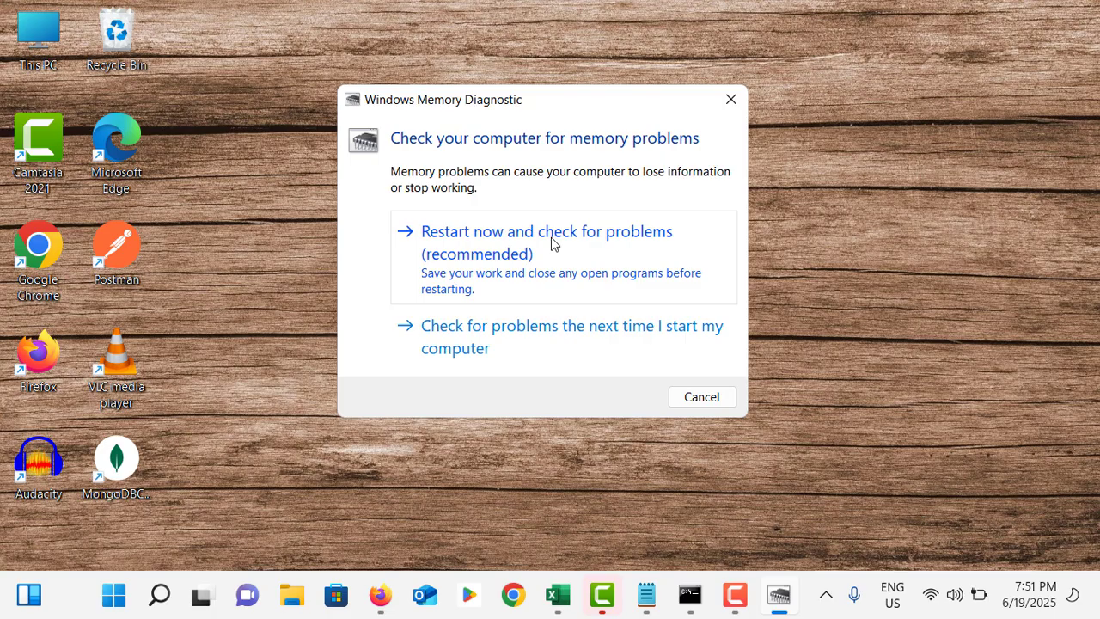
{"action": "left_click", "coordinate": [552, 244]}
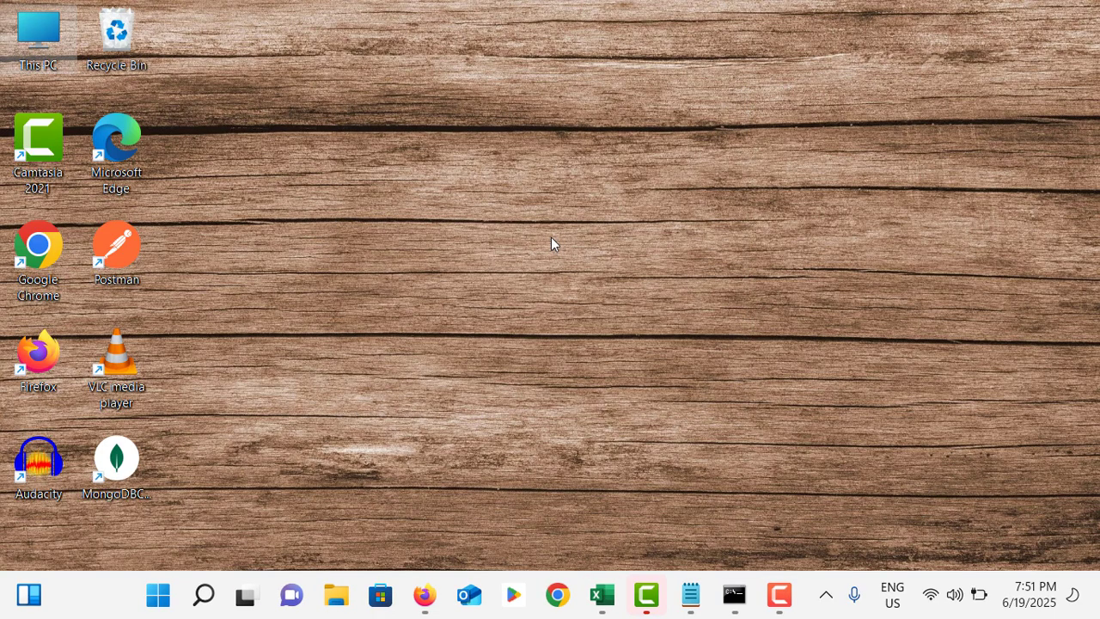